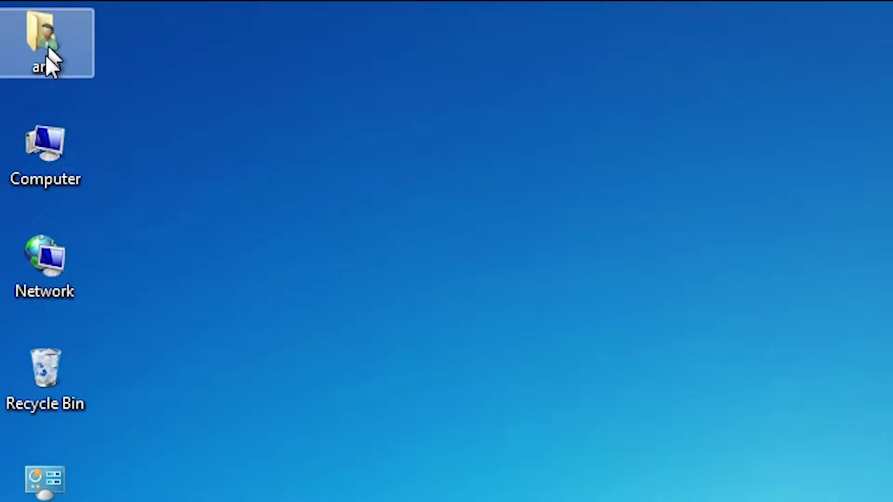
Step: View the computer's basic system information from the Computer item, then close that window
{"action": "right_click", "coordinate": [21, 169]}
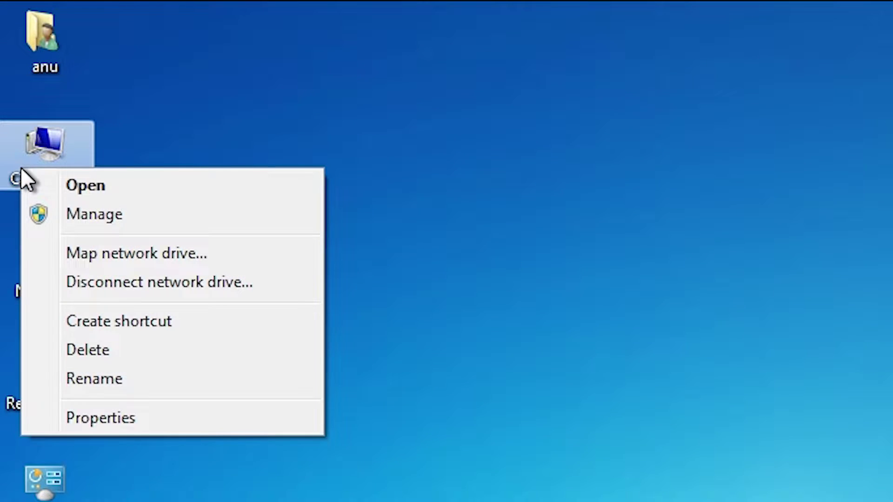
{"action": "left_click", "coordinate": [149, 415]}
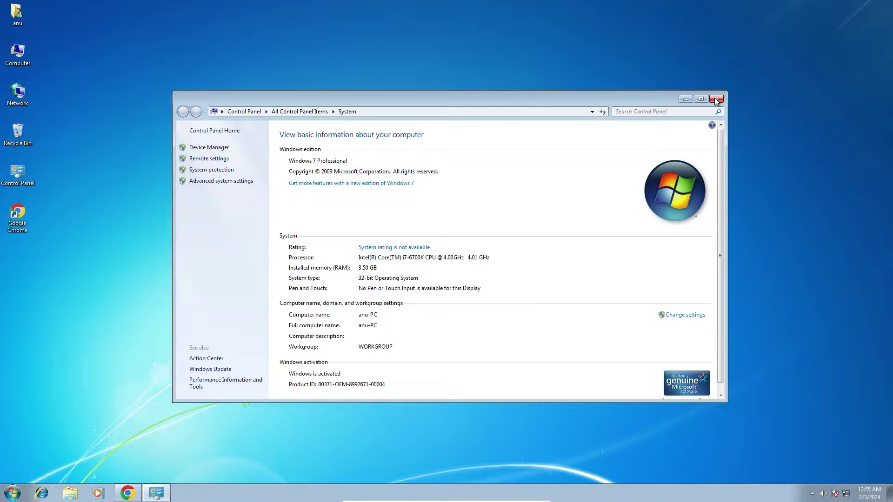
{"action": "left_click", "coordinate": [716, 100]}
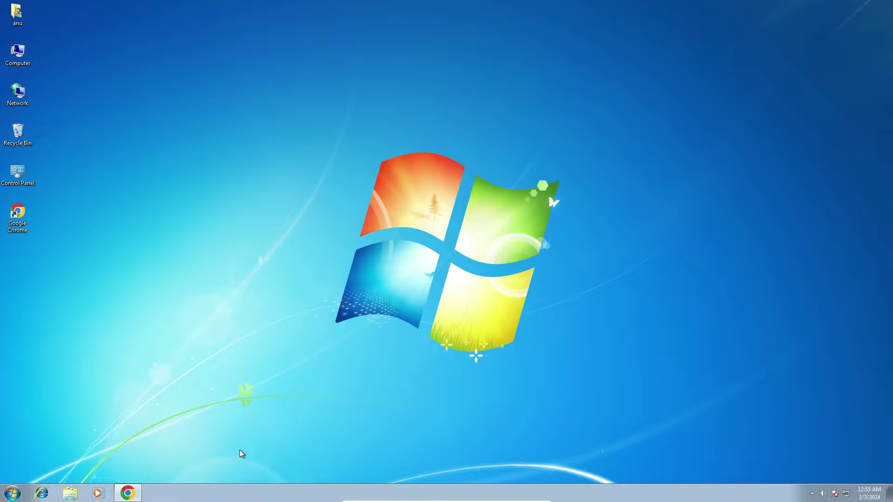
Step: Back in the Google results, open the 'Support - LASER SHOT LBP2900/ 2900B' result in a new tab
{"action": "left_click", "coordinate": [135, 492]}
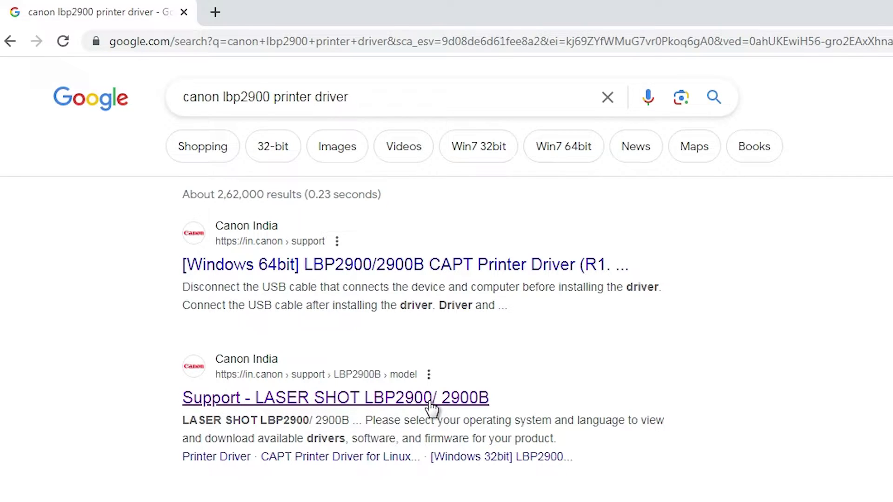
{"action": "right_click", "coordinate": [367, 406]}
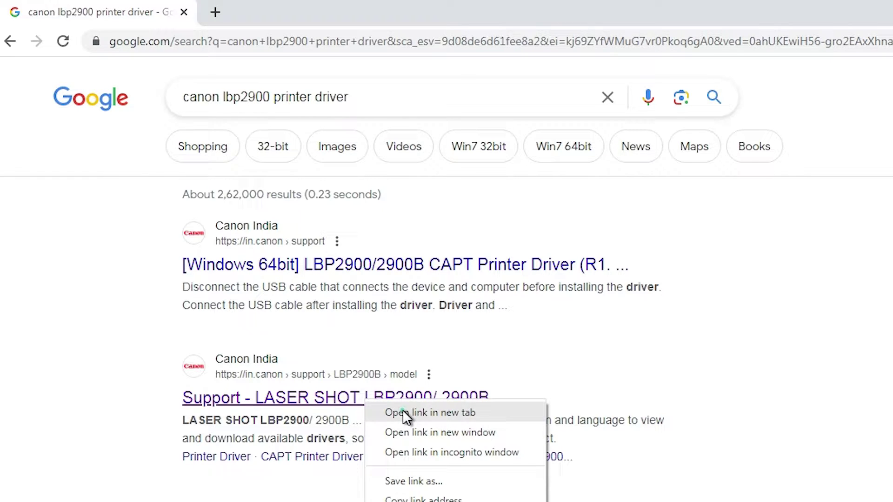
{"action": "left_click", "coordinate": [404, 412]}
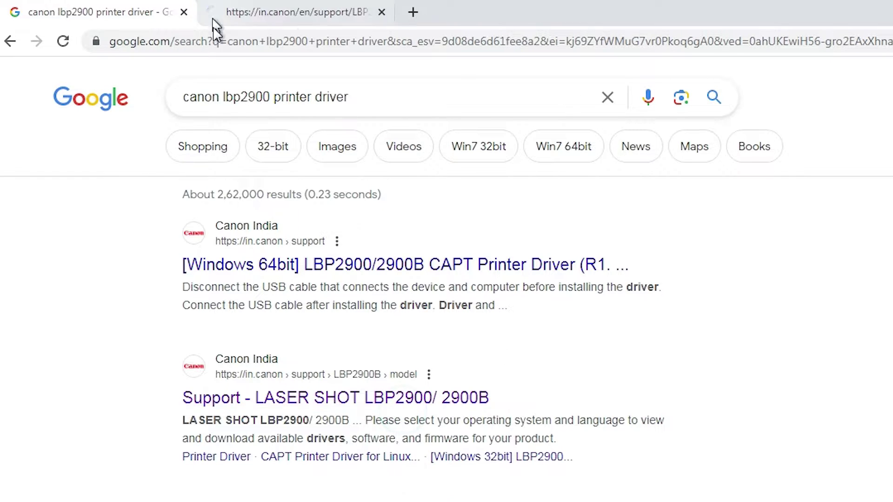
Step: On the Canon LBP2900 support page, set Compatible Operating System to Windows 7
{"action": "left_click", "coordinate": [252, 10]}
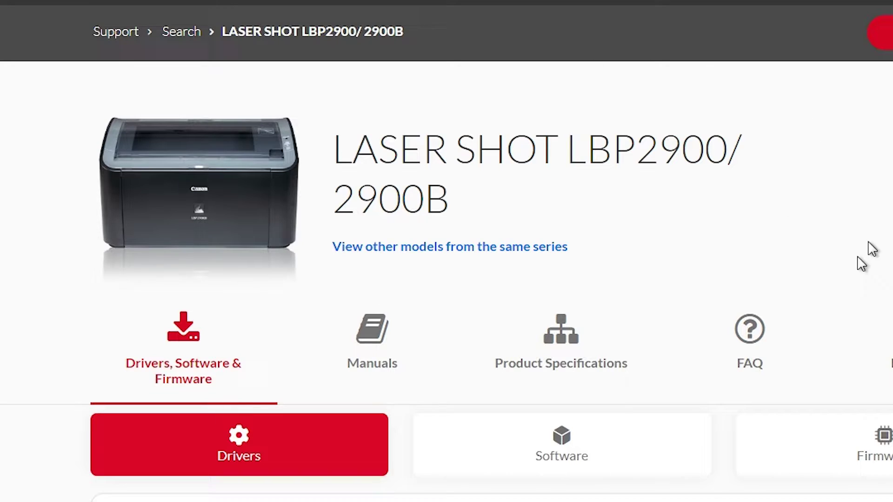
{"action": "scroll", "coordinate": [344, 159], "scroll_direction": "down", "scroll_amount": 2}
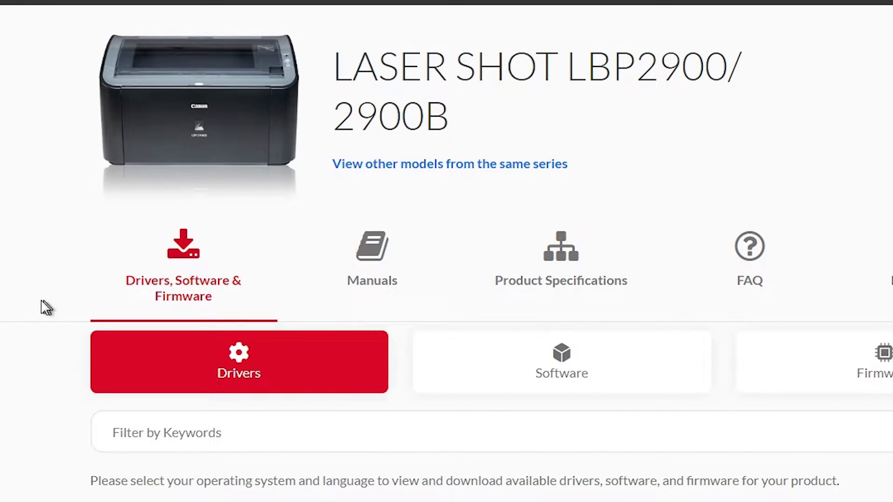
{"action": "scroll", "coordinate": [44, 305], "scroll_direction": "down", "scroll_amount": 6}
{"action": "scroll", "coordinate": [273, 119], "scroll_direction": "down", "scroll_amount": 1}
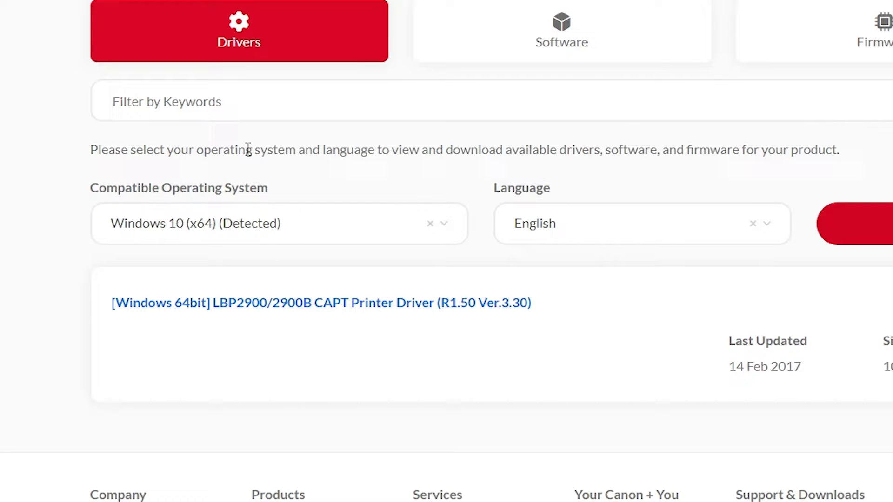
{"action": "left_click", "coordinate": [243, 241]}
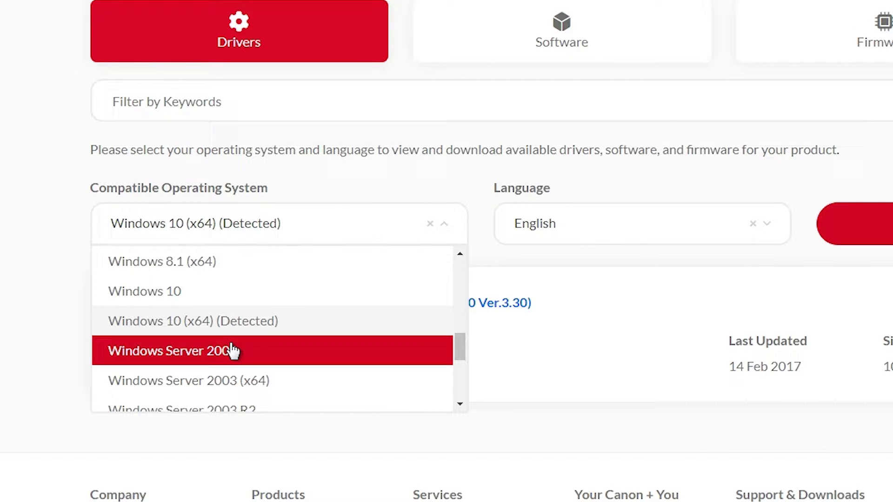
{"action": "scroll", "coordinate": [234, 350], "scroll_direction": "up", "scroll_amount": 1}
{"action": "scroll", "coordinate": [234, 349], "scroll_direction": "up", "scroll_amount": 3}
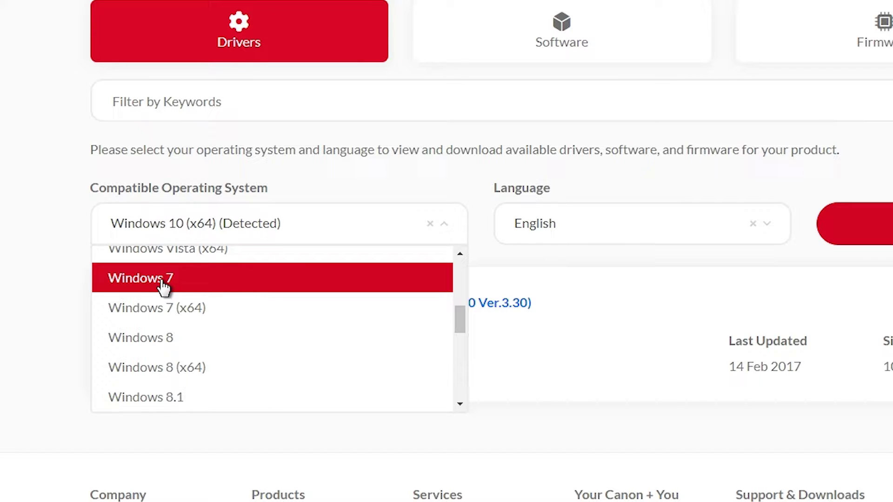
{"action": "left_click", "coordinate": [149, 288]}
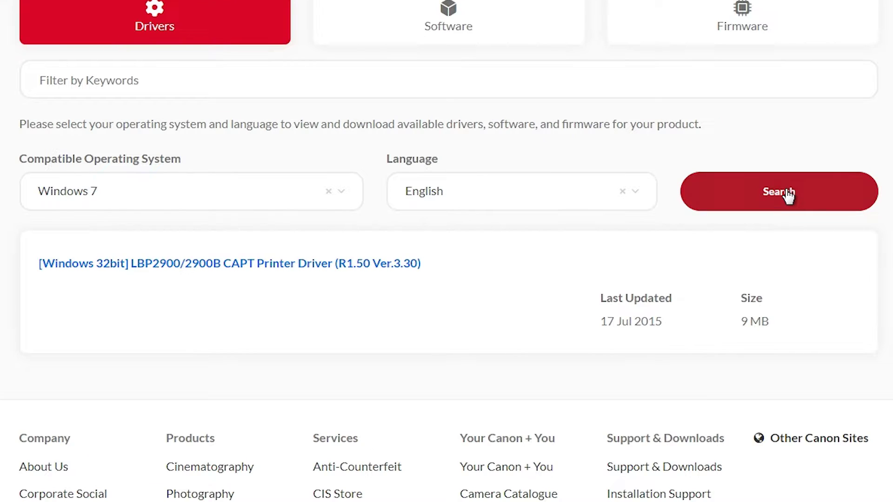
Step: Search, then download the [Windows 32bit] LBP2900/2900B CAPT Printer Driver (R1.50 Ver.3.30)
{"action": "left_click", "coordinate": [789, 194]}
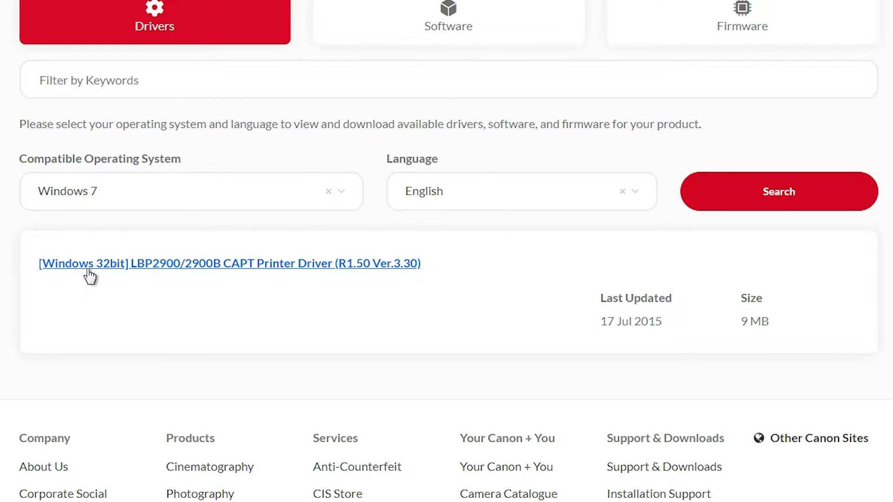
{"action": "left_click", "coordinate": [295, 265]}
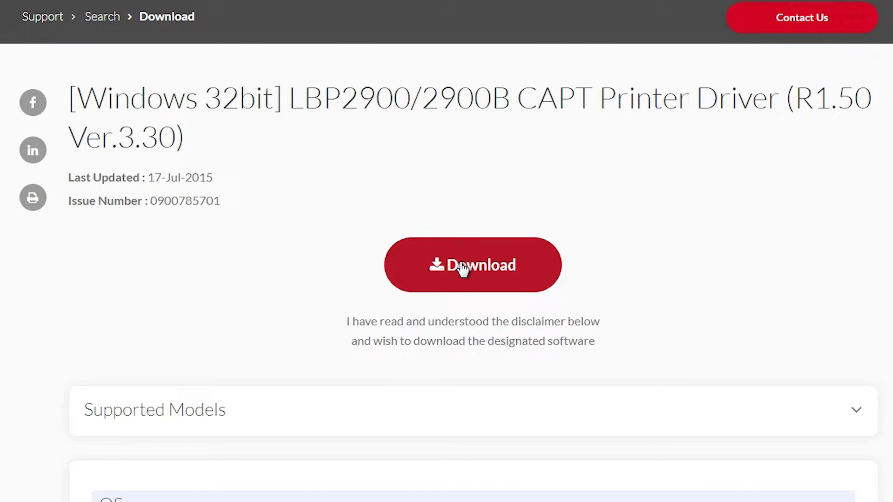
{"action": "left_click", "coordinate": [461, 264]}
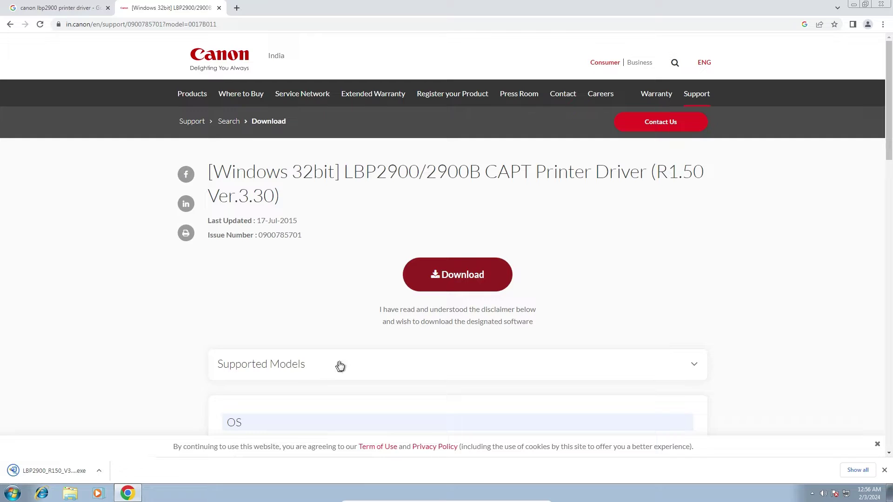
Step: Locate LBP2900_R150_V330_W32_uk_EN_2 in the Downloads folder and drag it onto the desktop
{"action": "left_click", "coordinate": [856, 469]}
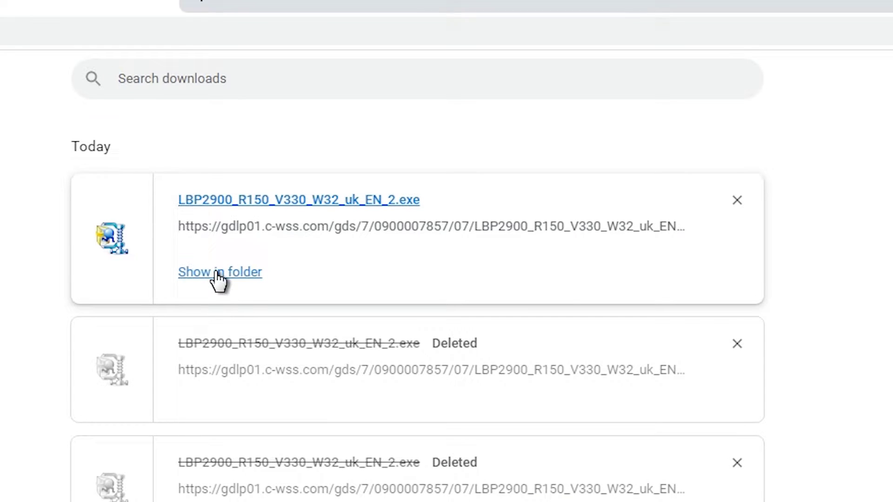
{"action": "left_click", "coordinate": [218, 272]}
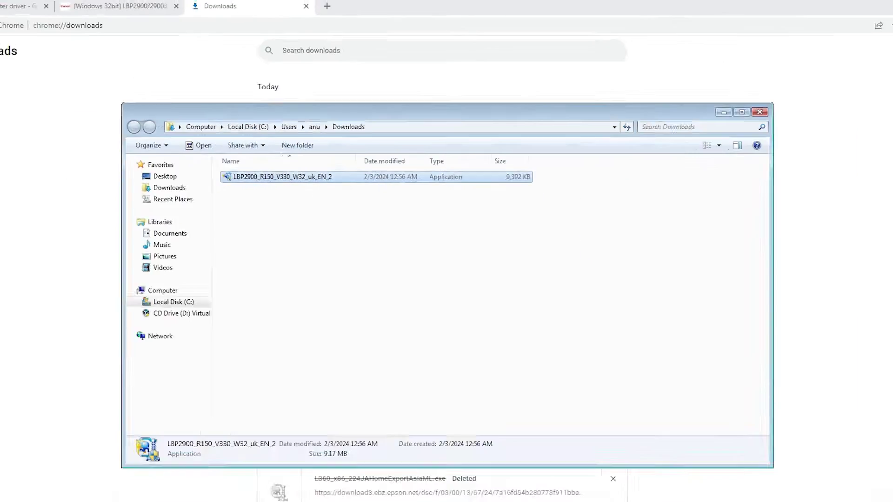
{"action": "left_click", "coordinate": [890, 18]}
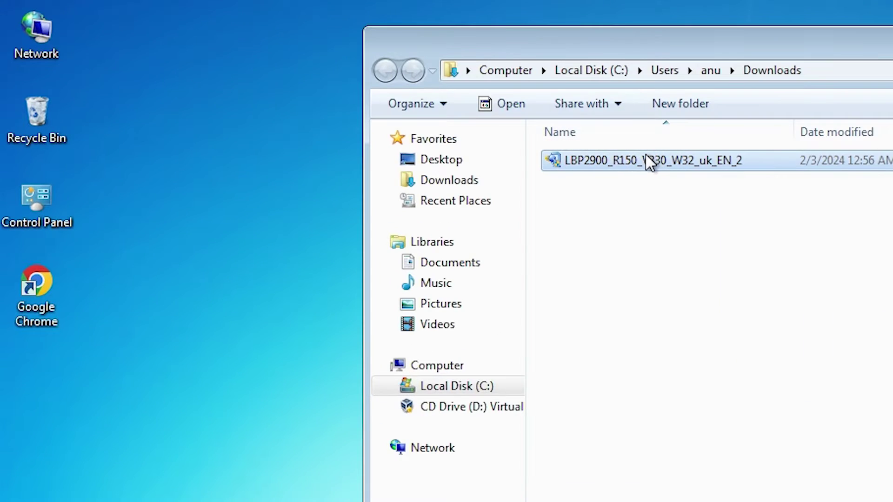
{"action": "double_click", "coordinate": [277, 175]}
{"action": "left_click_drag", "start_coordinate": [597, 160], "coordinate": [43, 430]}
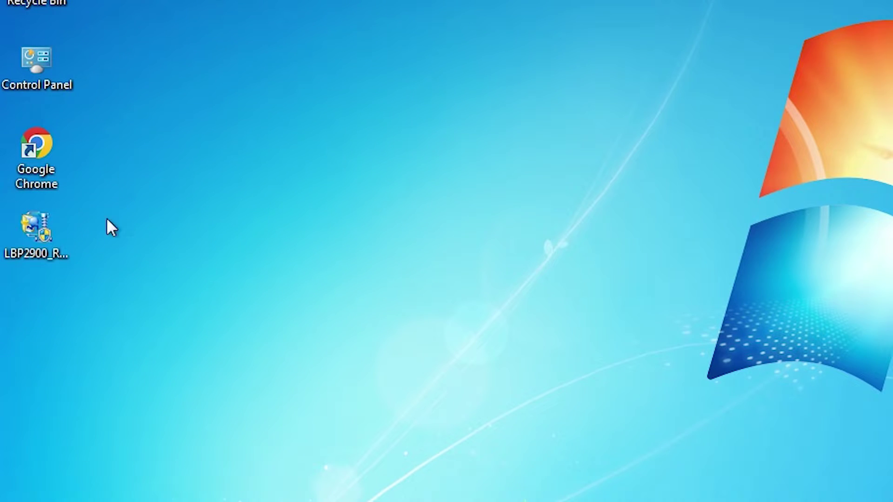
Step: Extract the installer with WinRAR into a same-named desktop folder and open that folder
{"action": "right_click", "coordinate": [41, 235]}
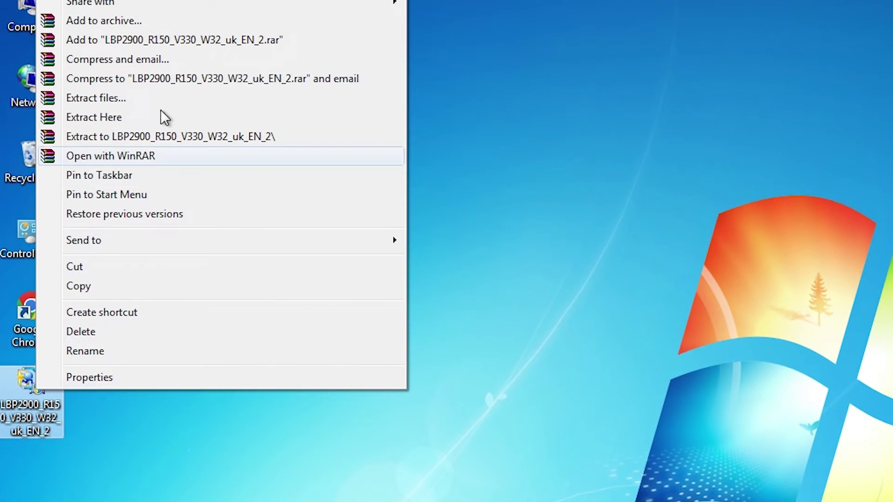
{"action": "left_click", "coordinate": [129, 98]}
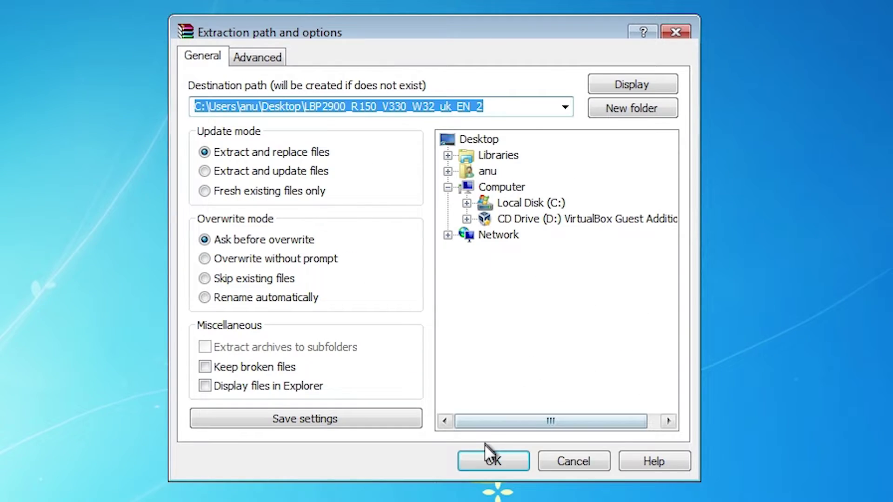
{"action": "left_click", "coordinate": [486, 450]}
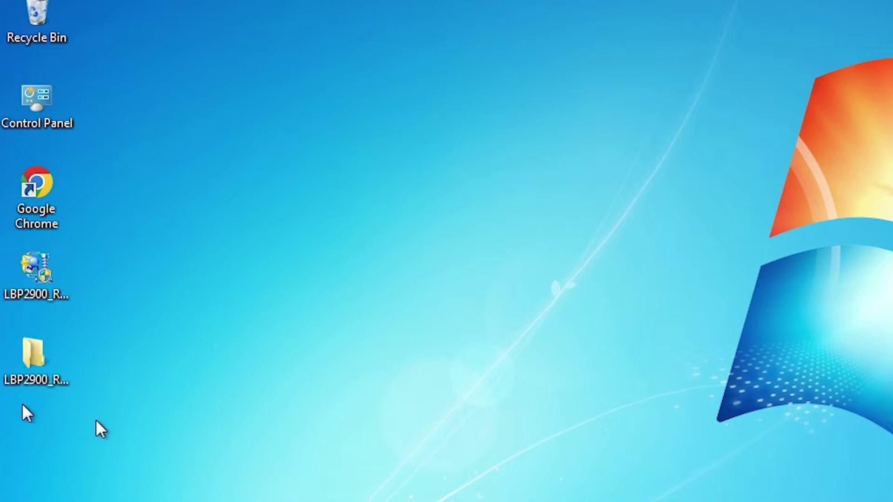
{"action": "double_click", "coordinate": [35, 368]}
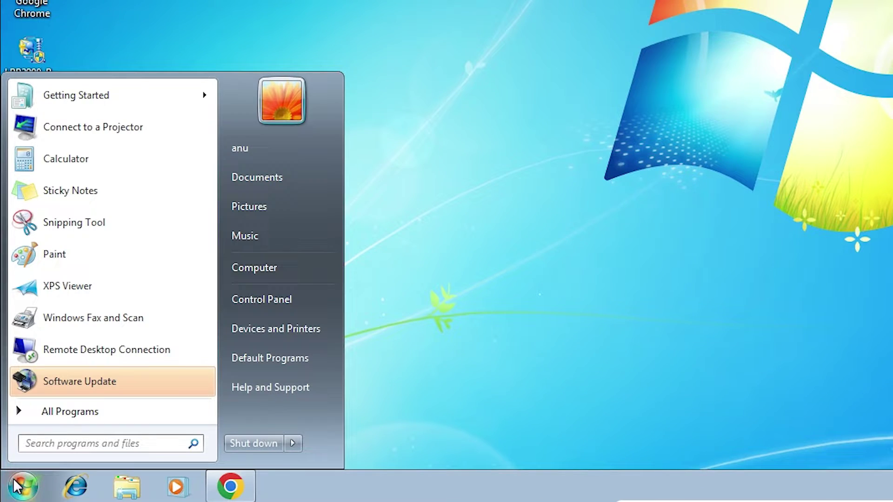
Step: Go to Devices and Printers from the Control Panel and start 'Add a printer'
{"action": "left_click", "coordinate": [279, 295]}
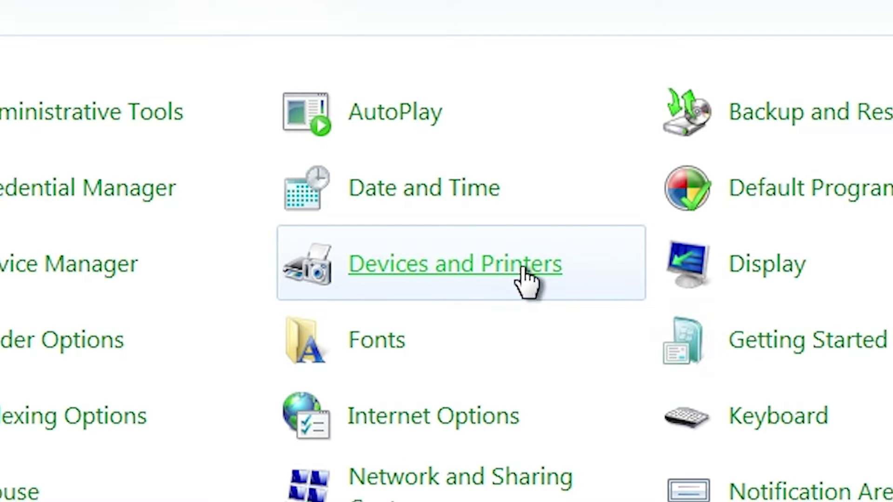
{"action": "left_click", "coordinate": [524, 269]}
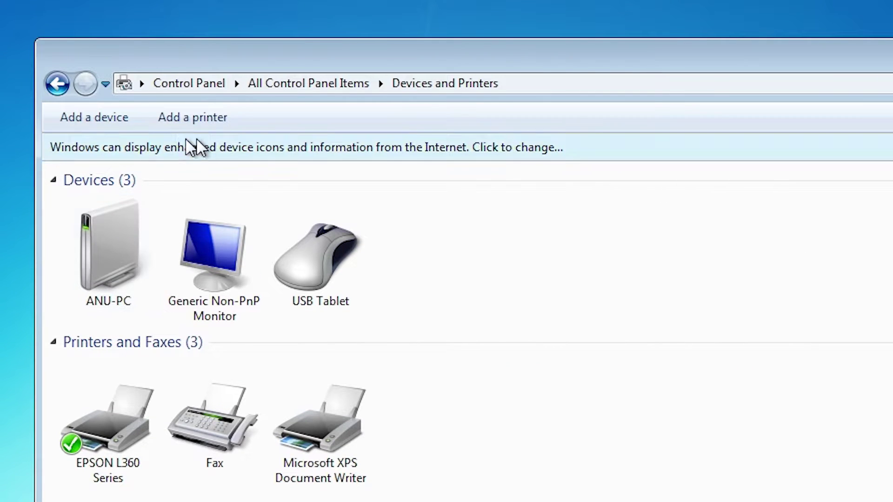
{"action": "left_click", "coordinate": [189, 114]}
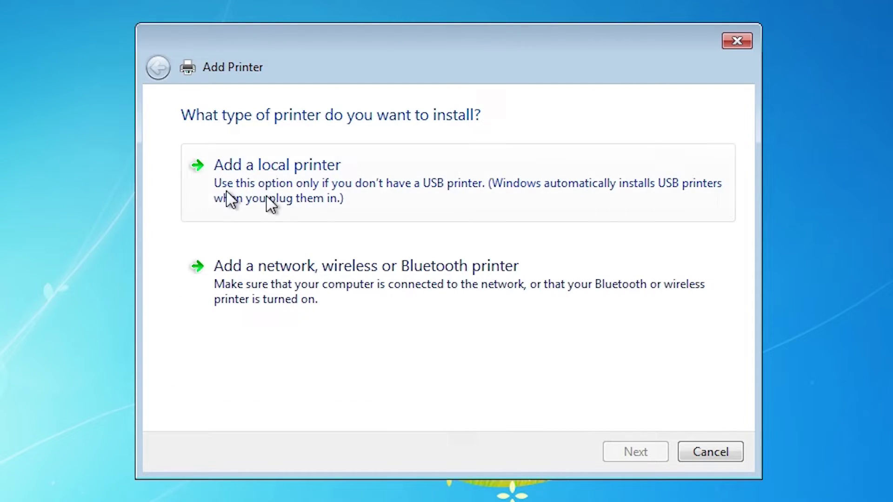
Step: Add a local printer on the existing USB_001 (Local Port) and continue
{"action": "left_click", "coordinate": [284, 193]}
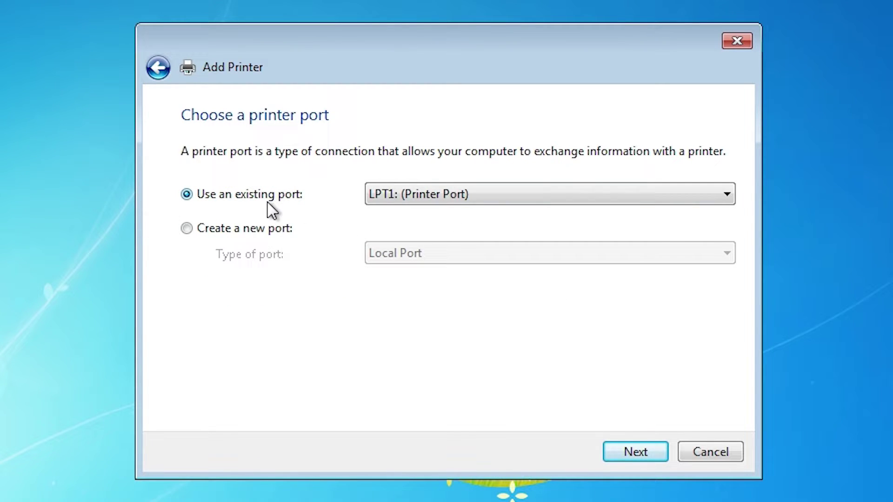
{"action": "left_click", "coordinate": [455, 199]}
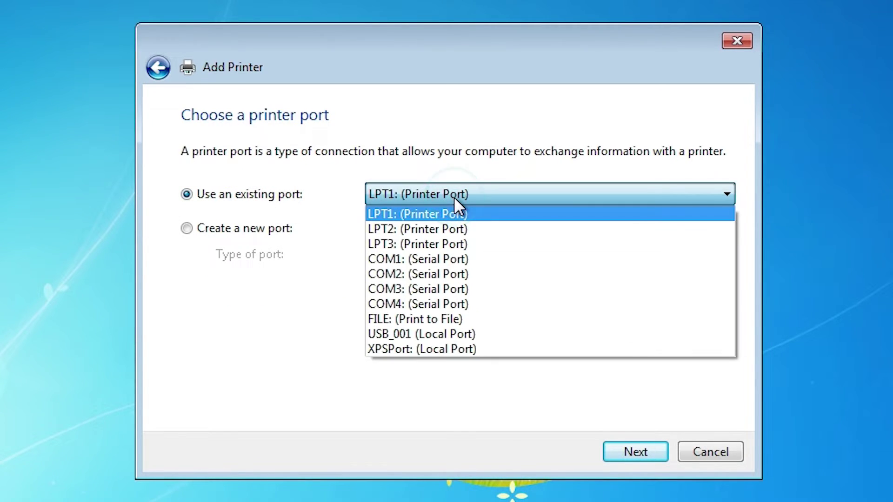
{"action": "left_click", "coordinate": [486, 333]}
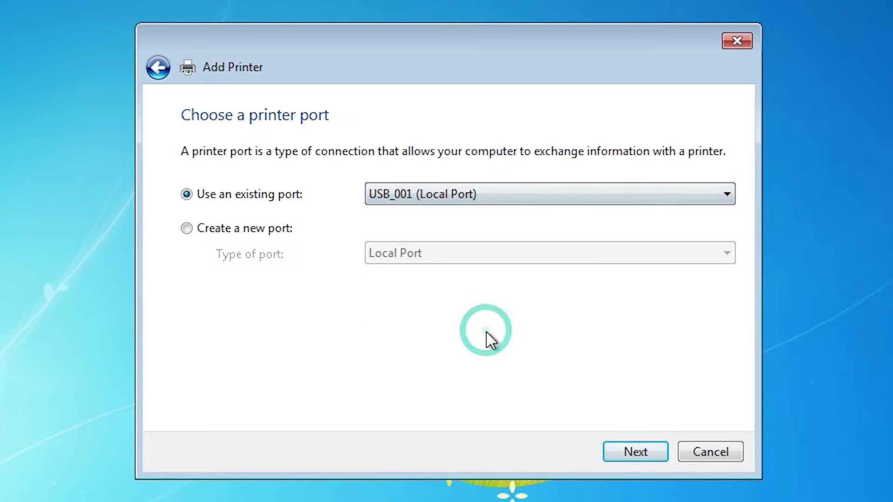
{"action": "left_click", "coordinate": [640, 444]}
Step: Load the driver with Have Disk from Desktop\LBP2900 folder\32bit\Win2K_Vista\CNAB4STK.INF
{"action": "left_click", "coordinate": [690, 377]}
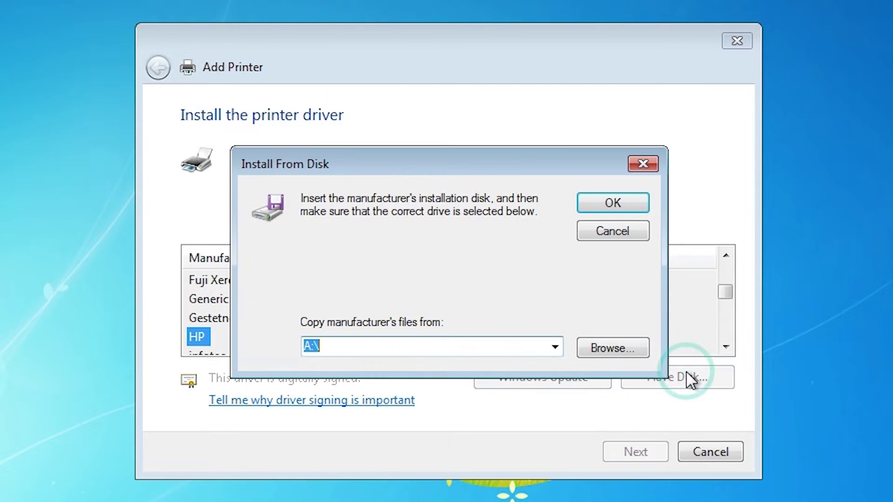
{"action": "left_click", "coordinate": [589, 349]}
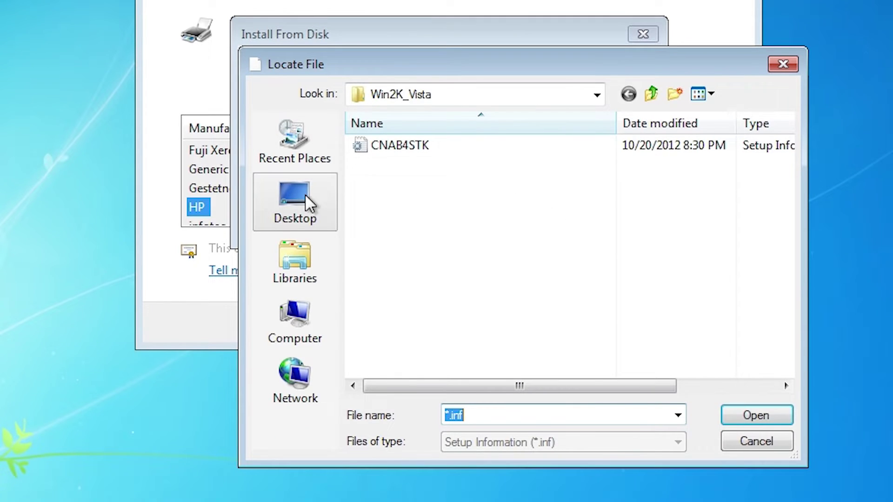
{"action": "left_click", "coordinate": [299, 312]}
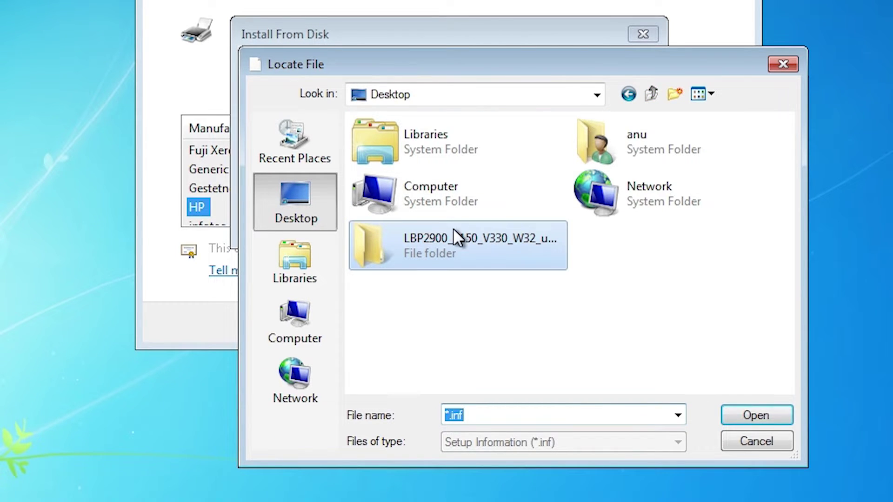
{"action": "double_click", "coordinate": [436, 239]}
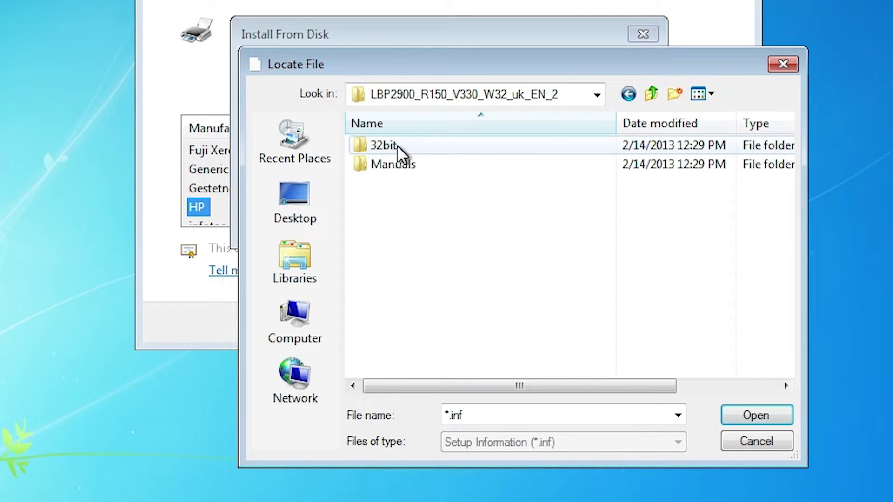
{"action": "double_click", "coordinate": [383, 145]}
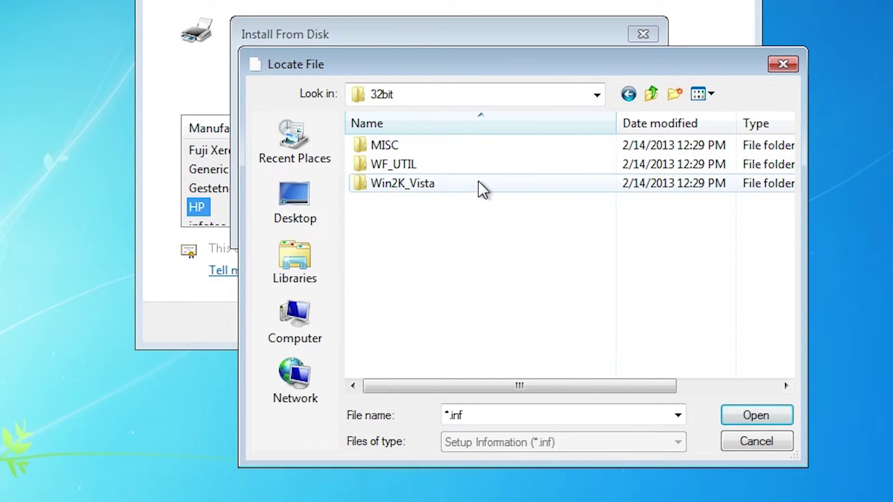
{"action": "double_click", "coordinate": [401, 188]}
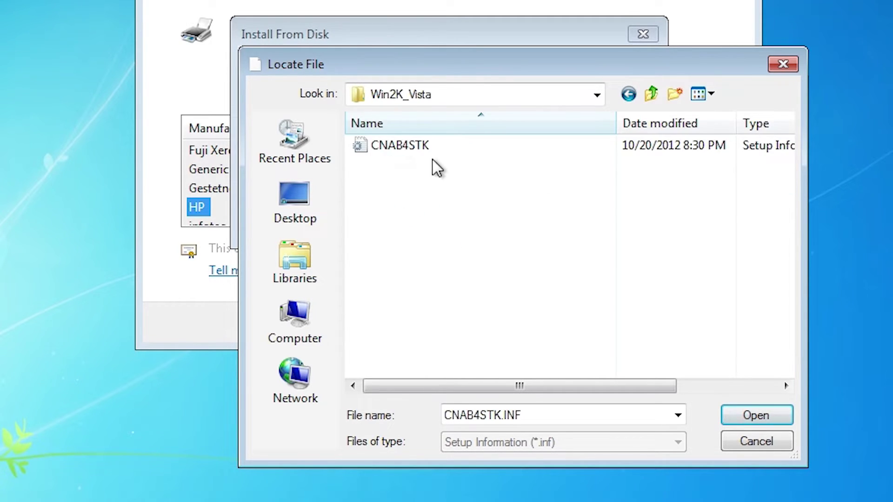
{"action": "left_click", "coordinate": [380, 149]}
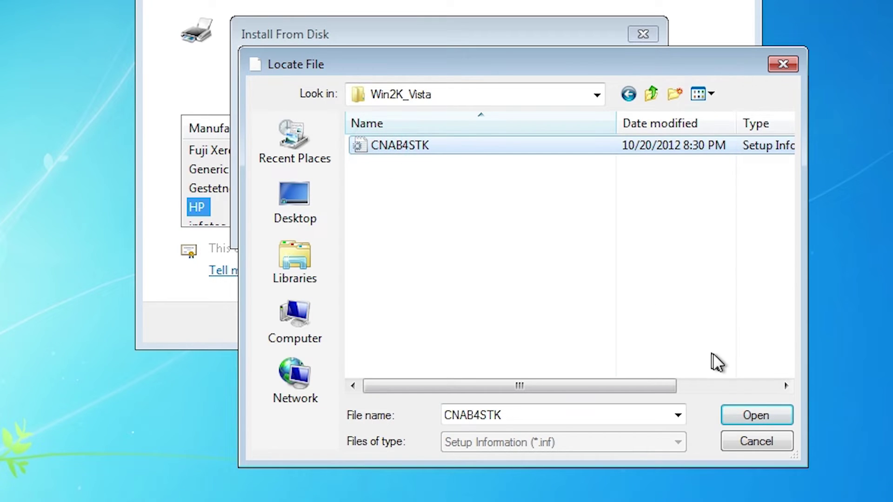
{"action": "left_click", "coordinate": [754, 412]}
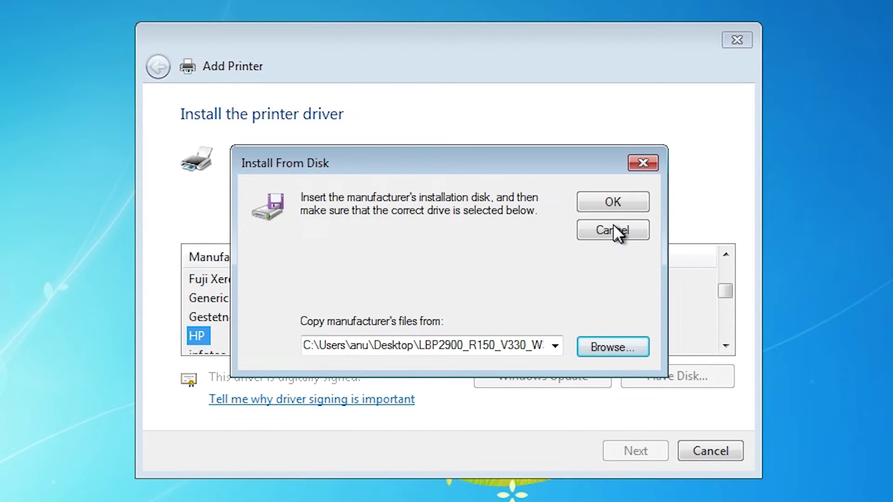
{"action": "left_click", "coordinate": [612, 205]}
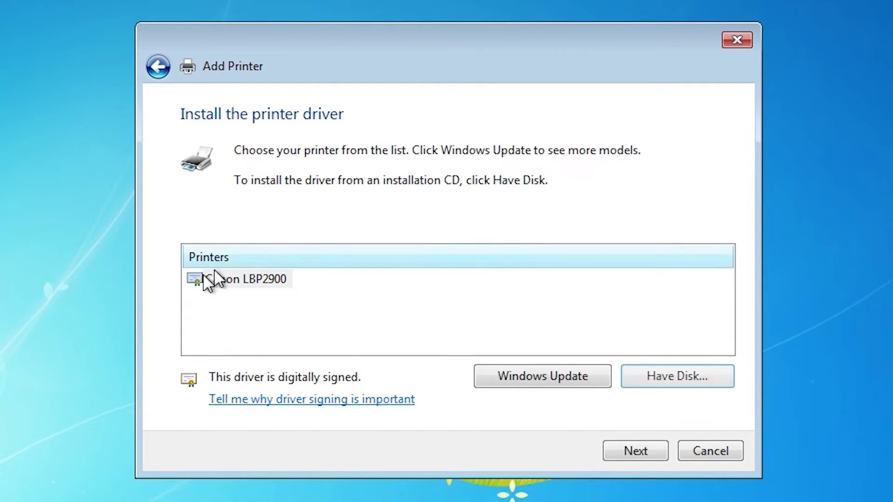
Step: Install Canon LBP2900 with its default name as the default printer, then finish the wizard
{"action": "left_click", "coordinate": [259, 282]}
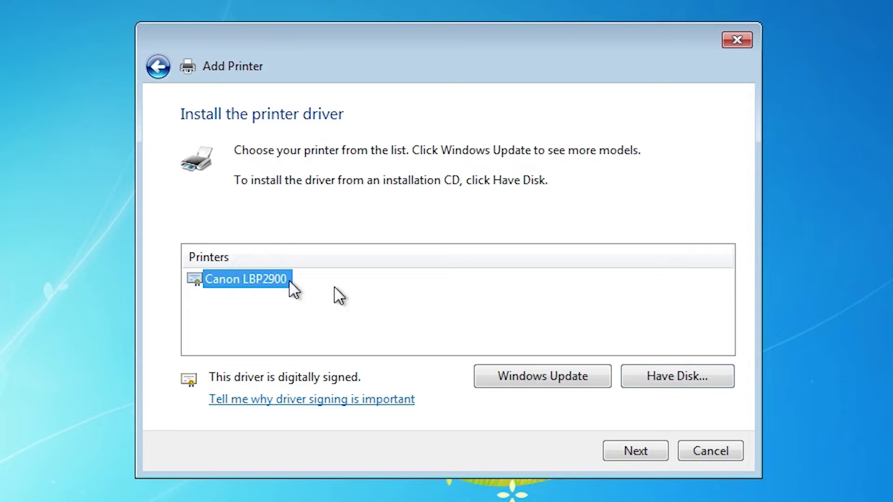
{"action": "left_click", "coordinate": [643, 448]}
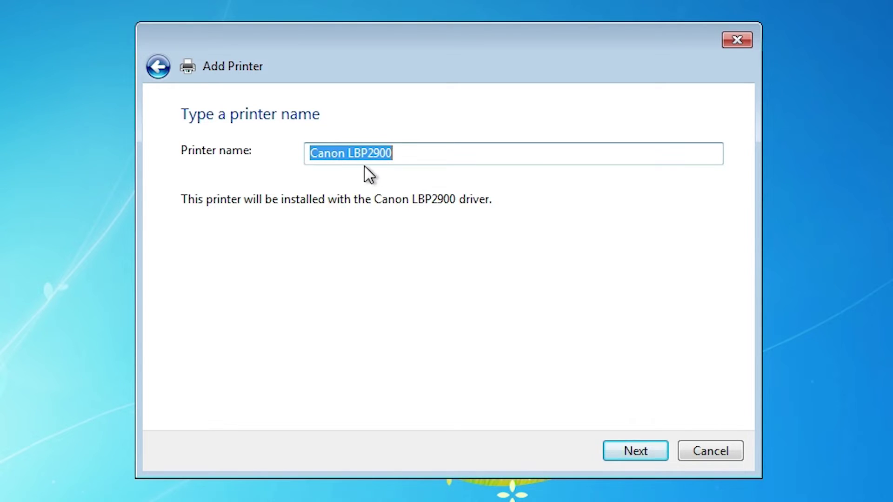
{"action": "left_click", "coordinate": [616, 450]}
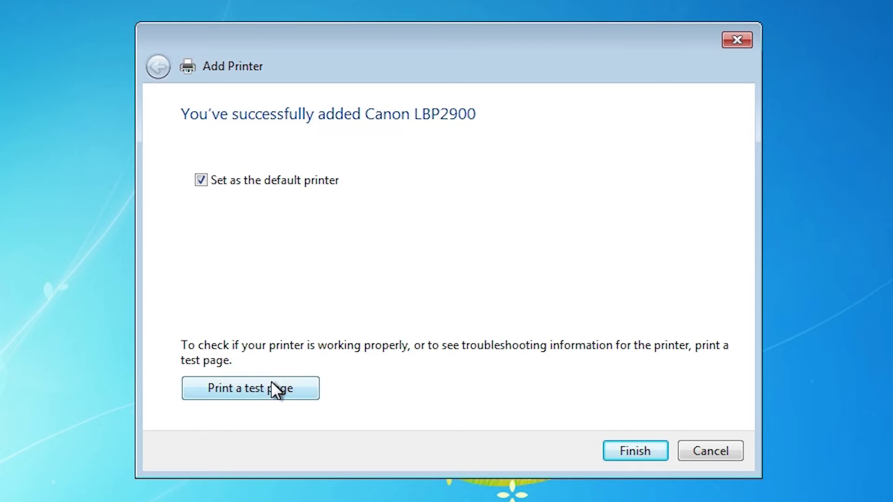
{"action": "left_click", "coordinate": [637, 449]}
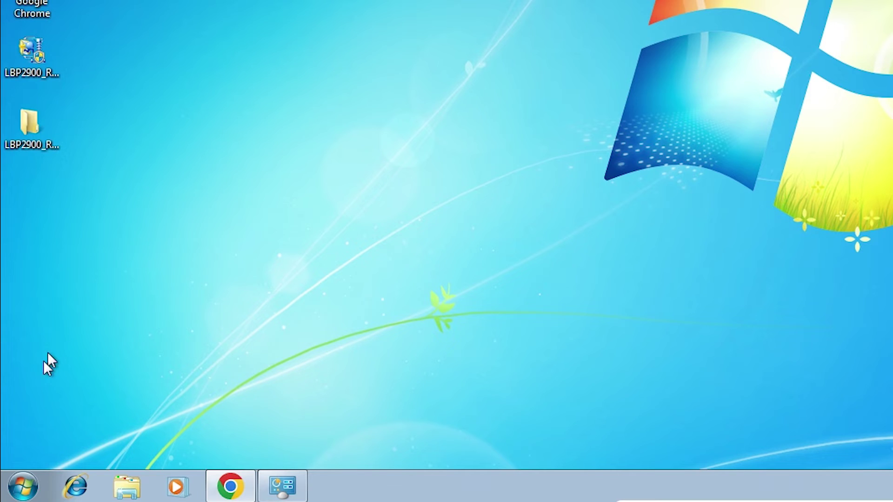
Step: Open the Control Panel from the Start menu
{"action": "left_click", "coordinate": [24, 488]}
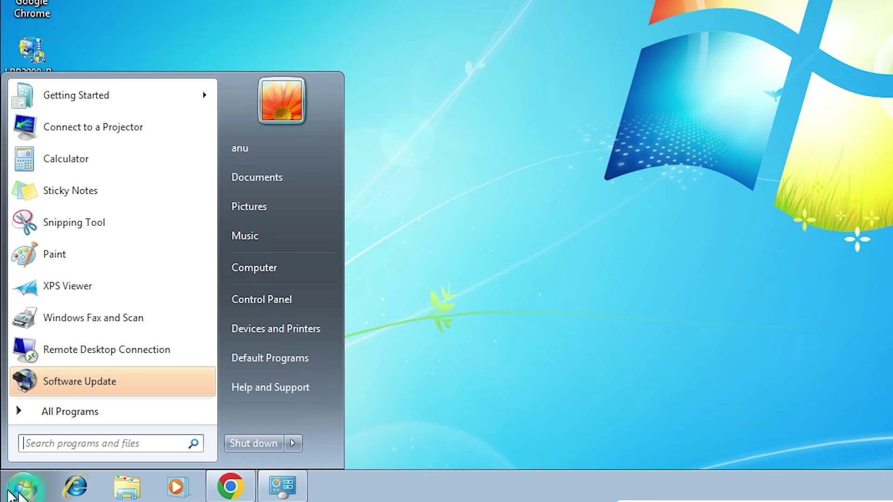
{"action": "left_click", "coordinate": [242, 305]}
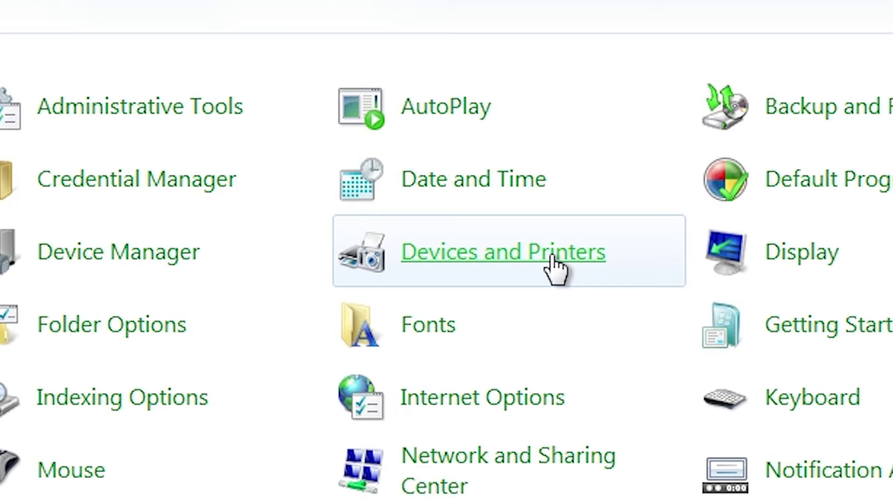